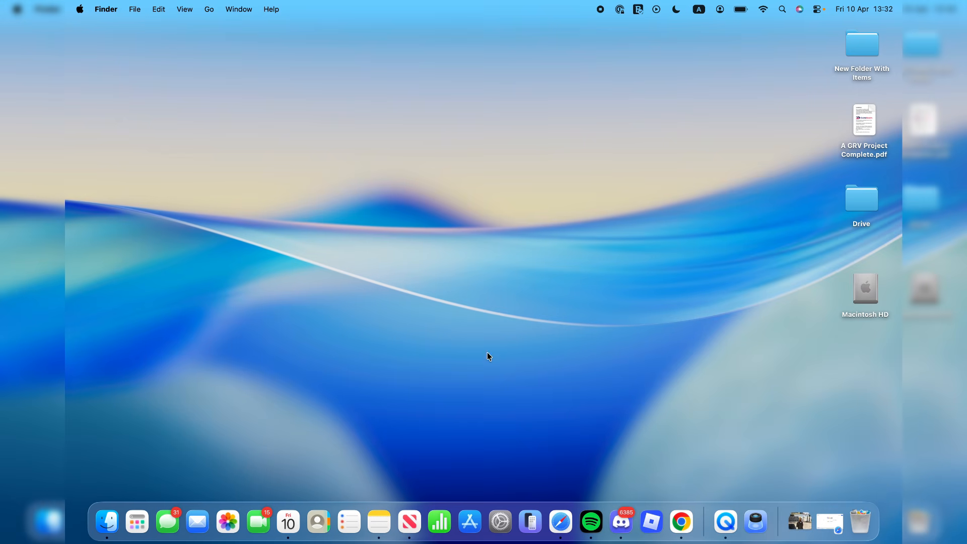
Search Google in Safari for "obs studio" and open the official OBS Studio website
{"action": "left_click", "coordinate": [561, 521]}
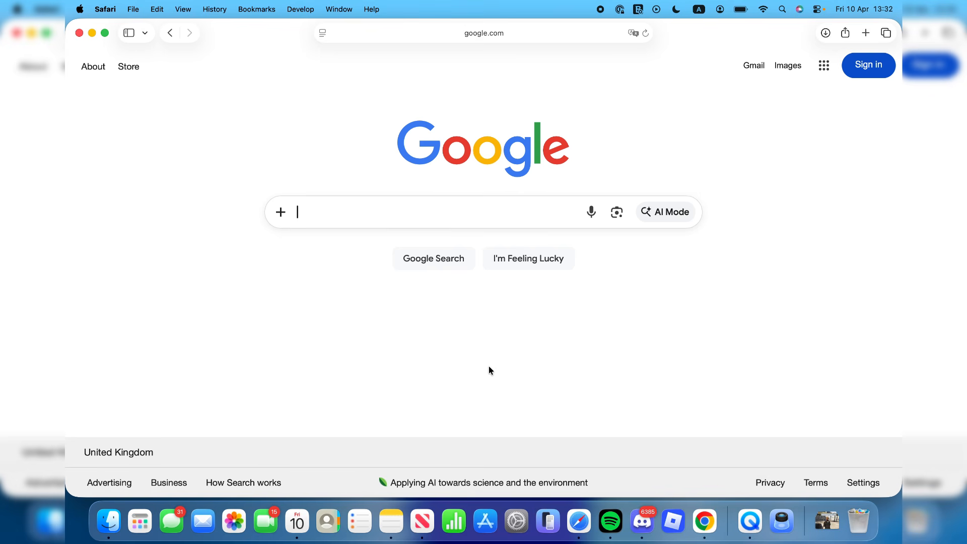
{"action": "type", "text": "obs"}
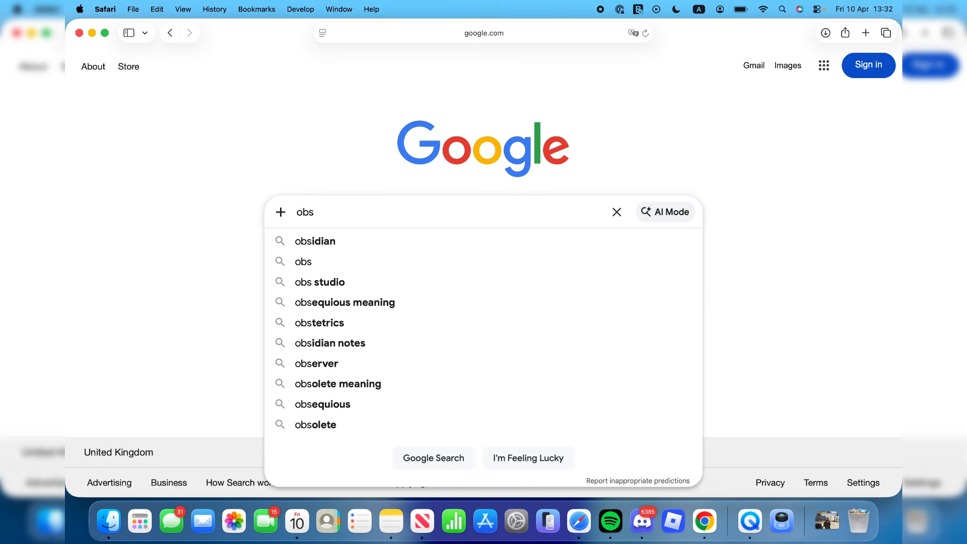
{"action": "left_click", "coordinate": [347, 276]}
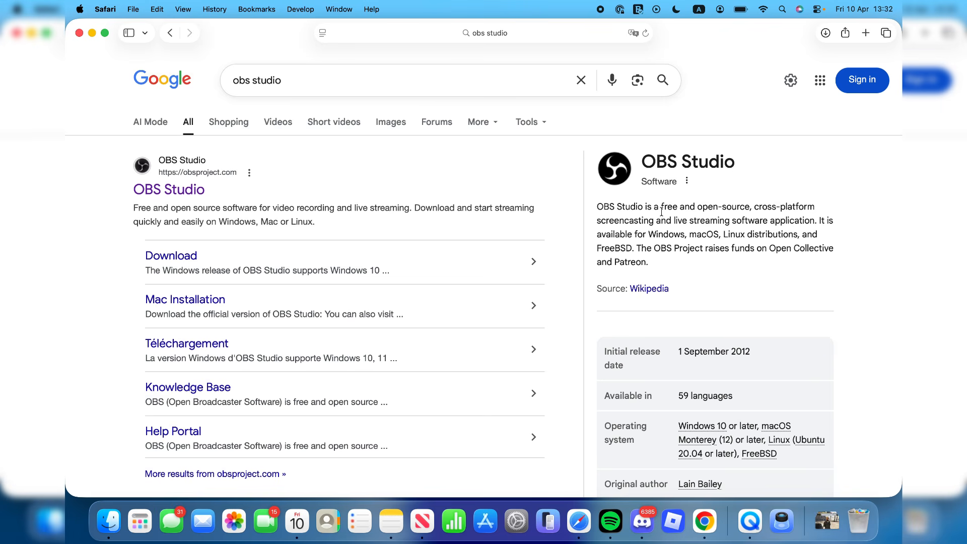
{"action": "left_click_drag", "start_coordinate": [661, 210], "coordinate": [681, 211]}
{"action": "left_click", "coordinate": [684, 212]}
{"action": "left_click", "coordinate": [185, 184]}
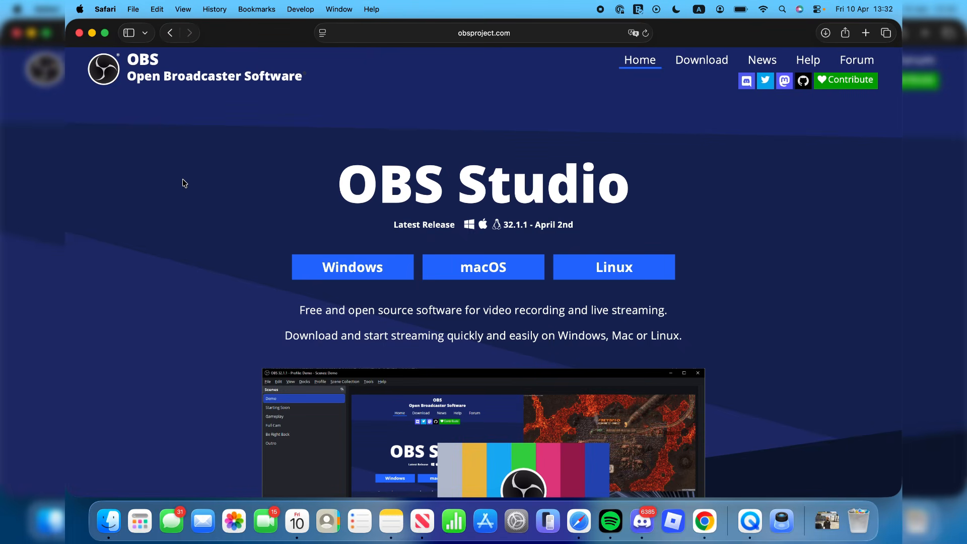
Bring up the macOS download versions of OBS Studio and check the Mac's chip type in About This Mac
{"action": "left_click", "coordinate": [502, 281]}
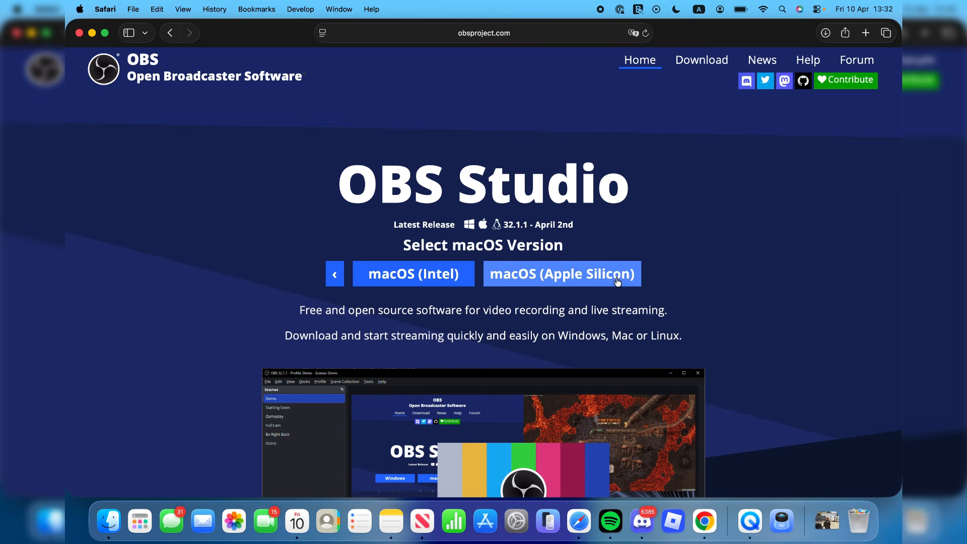
{"action": "left_click", "coordinate": [76, 7]}
{"action": "left_click", "coordinate": [101, 26]}
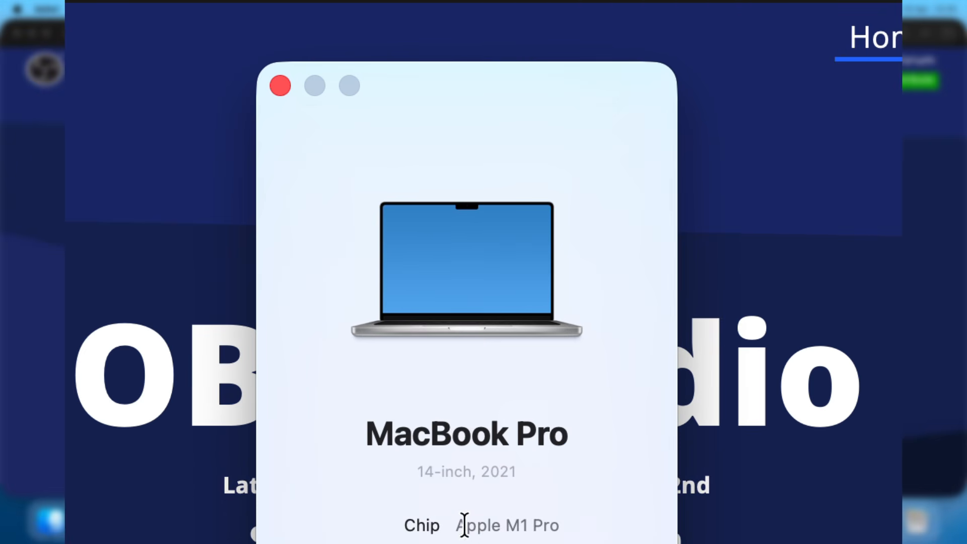
{"action": "left_click_drag", "start_coordinate": [453, 525], "coordinate": [550, 525]}
{"action": "left_click", "coordinate": [540, 480]}
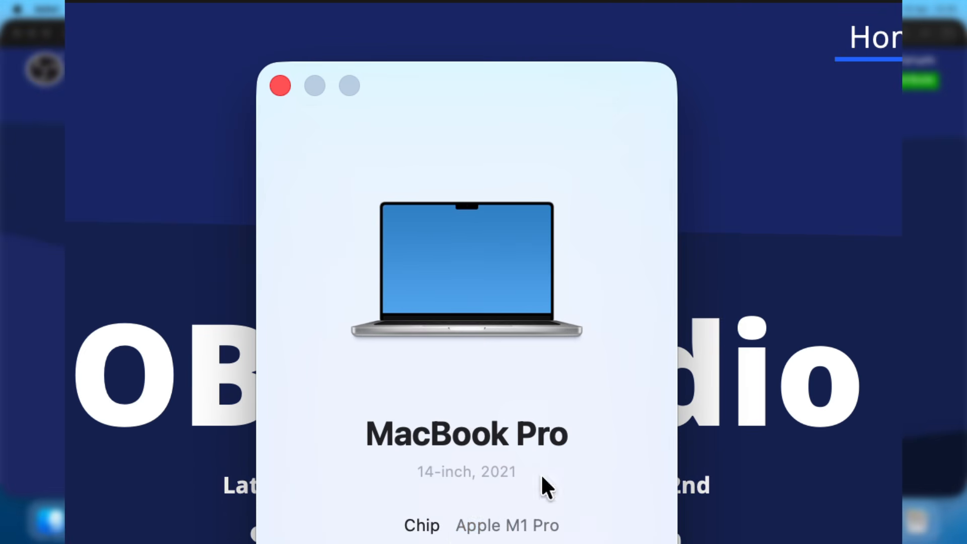
{"action": "left_click", "coordinate": [274, 85]}
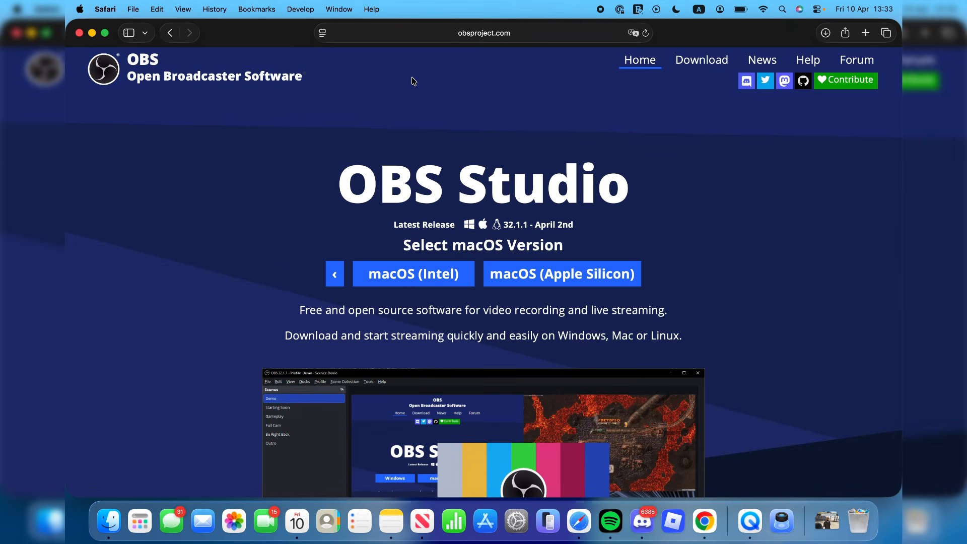
Download the Apple Silicon version of OBS Studio and open the downloaded obs-studio-32.1.1-macos-apple.dmg
{"action": "left_click", "coordinate": [541, 272]}
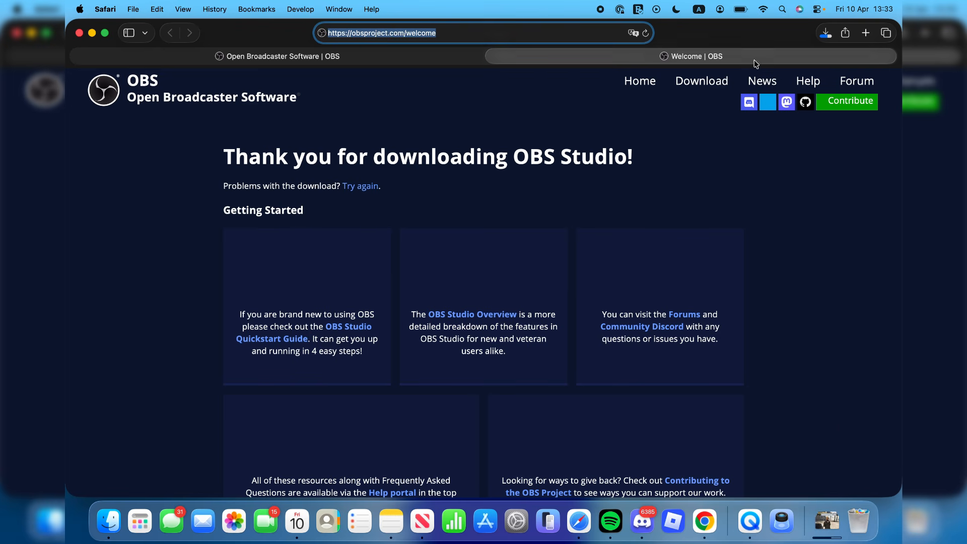
{"action": "left_click", "coordinate": [827, 34]}
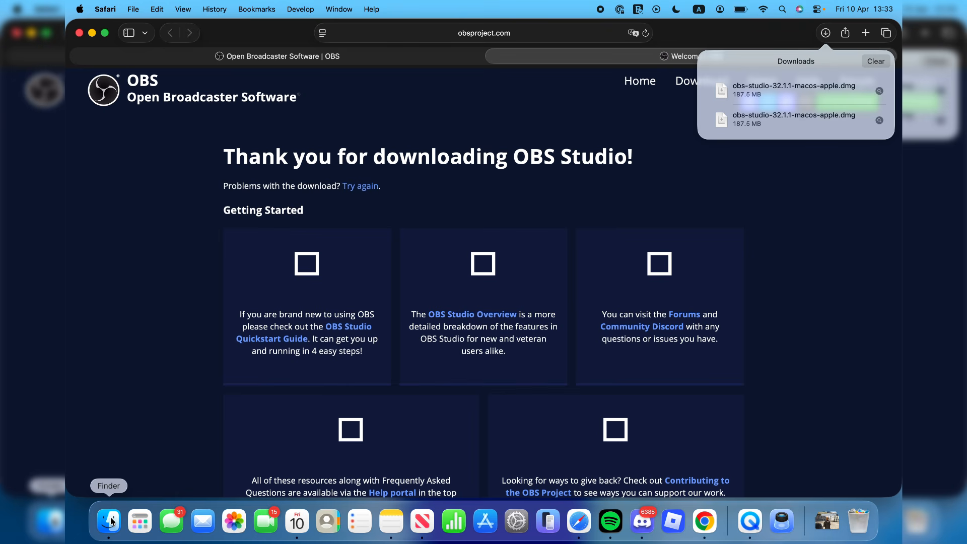
{"action": "left_click", "coordinate": [797, 90]}
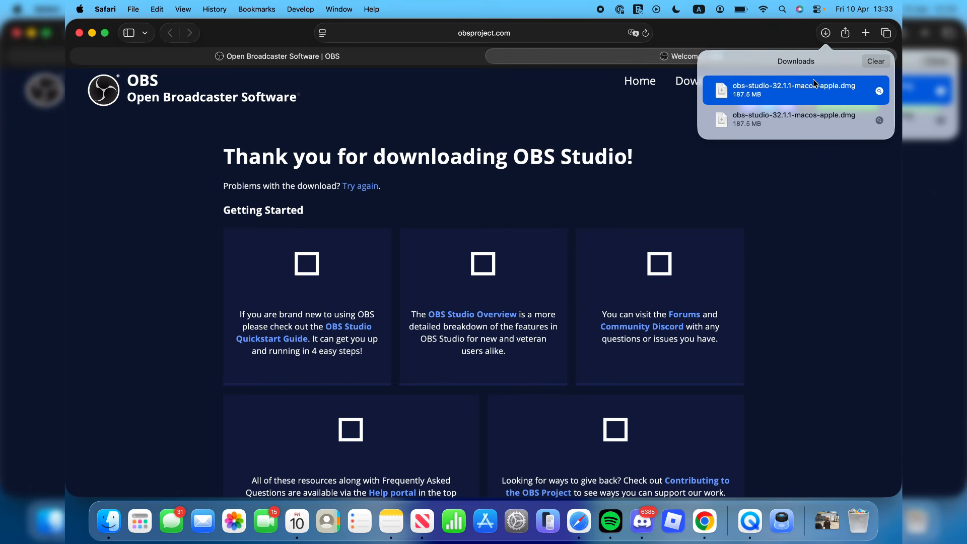
{"action": "double_click", "coordinate": [773, 92]}
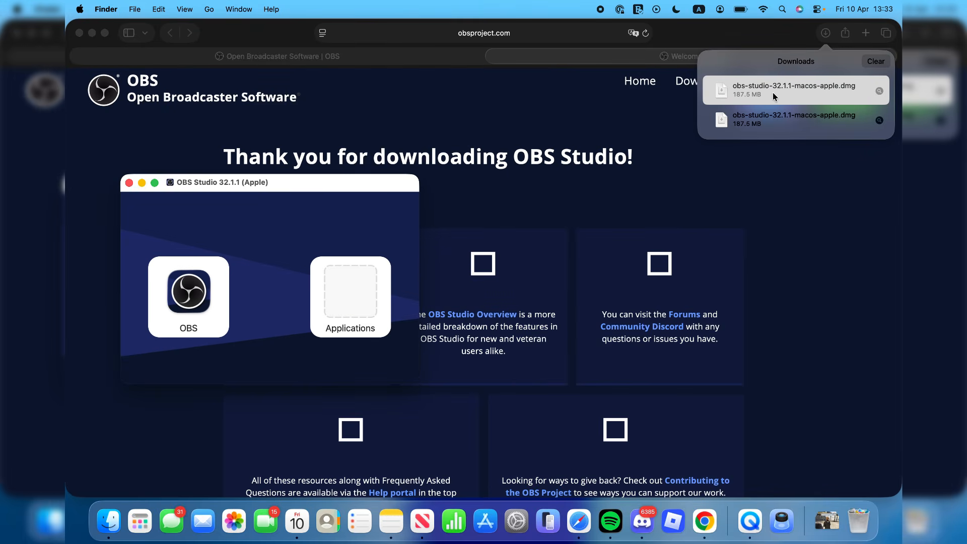
Install OBS by copying it into the Applications folder, and close the installer and browser windows
{"action": "left_click_drag", "start_coordinate": [283, 181], "coordinate": [414, 158]}
{"action": "left_click_drag", "start_coordinate": [326, 264], "coordinate": [485, 259]}
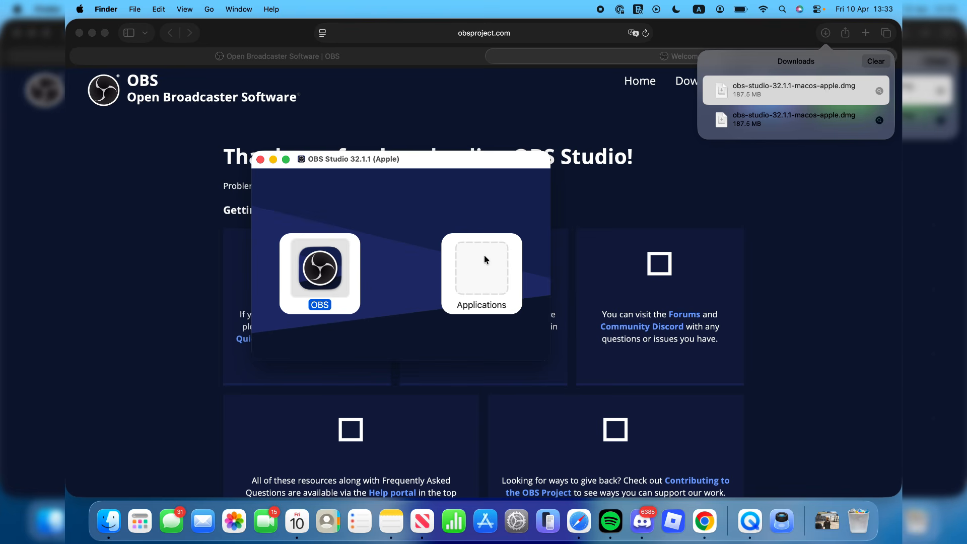
{"action": "left_click", "coordinate": [260, 160]}
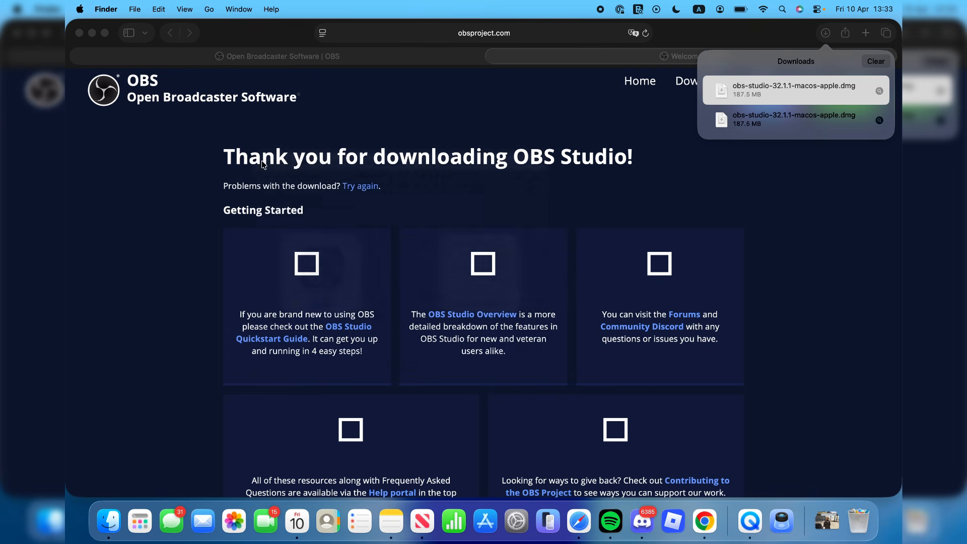
{"action": "left_click", "coordinate": [79, 33]}
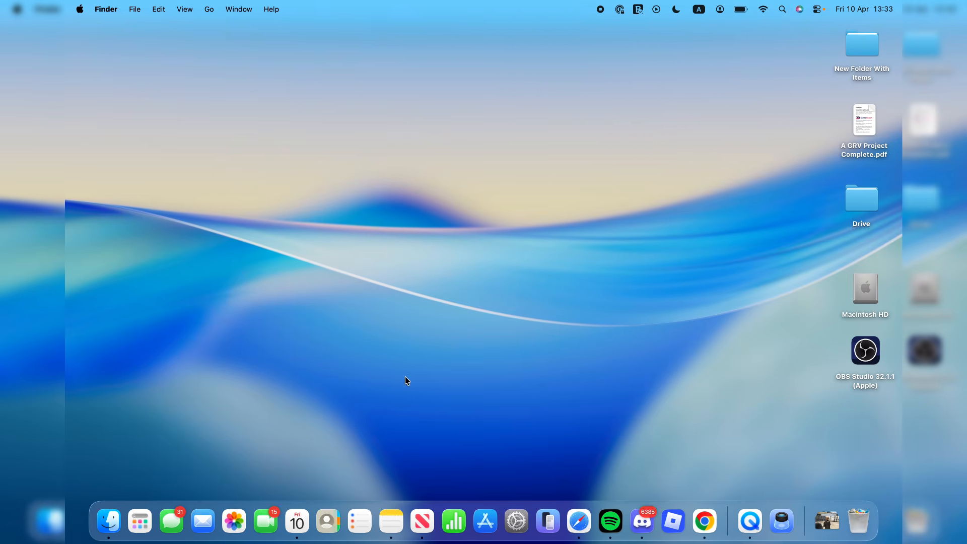
Launch OBS from the Applications folder in Finder, allowing it to open and acknowledging the camera extension notice
{"action": "left_click", "coordinate": [115, 517]}
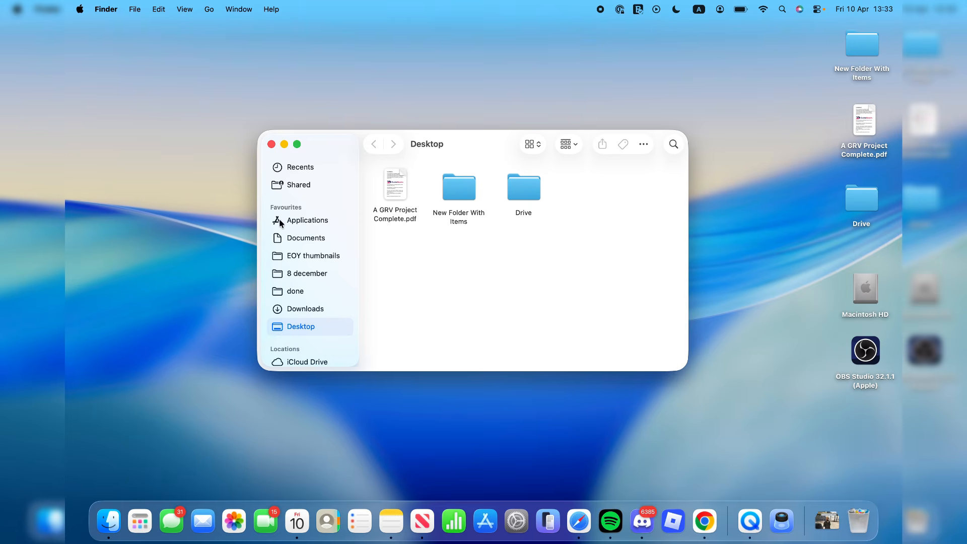
{"action": "left_click", "coordinate": [292, 221]}
{"action": "scroll", "coordinate": [552, 273], "scroll_direction": "down", "scroll_amount": 10}
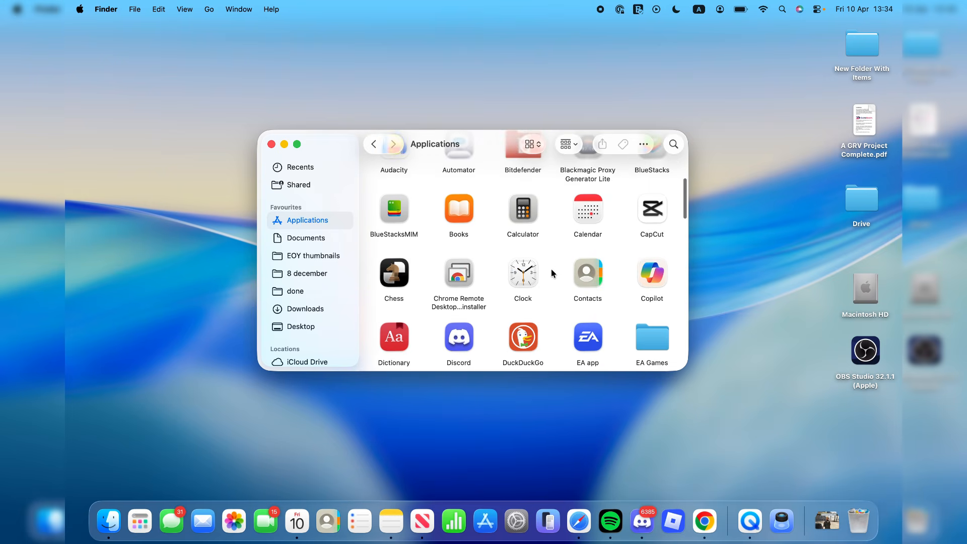
{"action": "scroll", "coordinate": [551, 268], "scroll_direction": "down", "scroll_amount": 2}
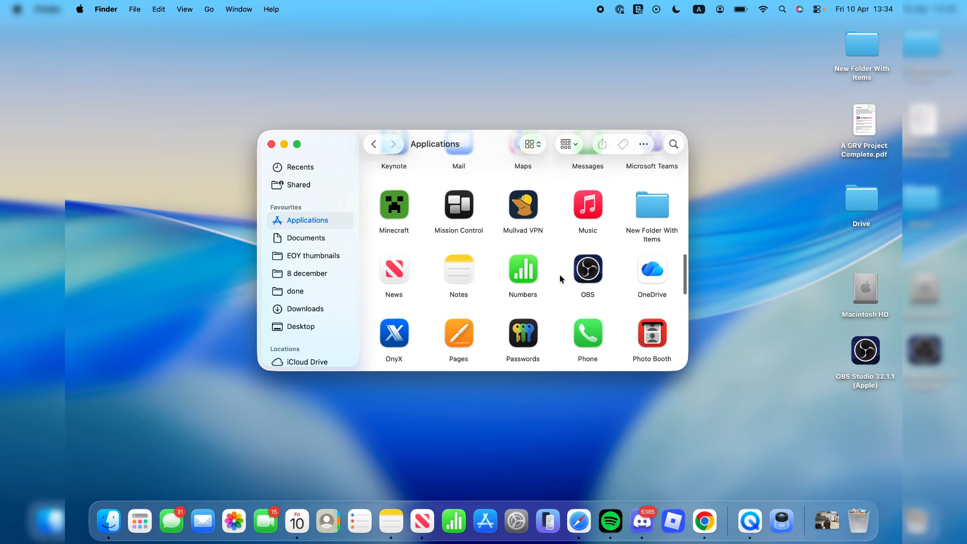
{"action": "left_click", "coordinate": [599, 270]}
{"action": "double_click", "coordinate": [600, 270]}
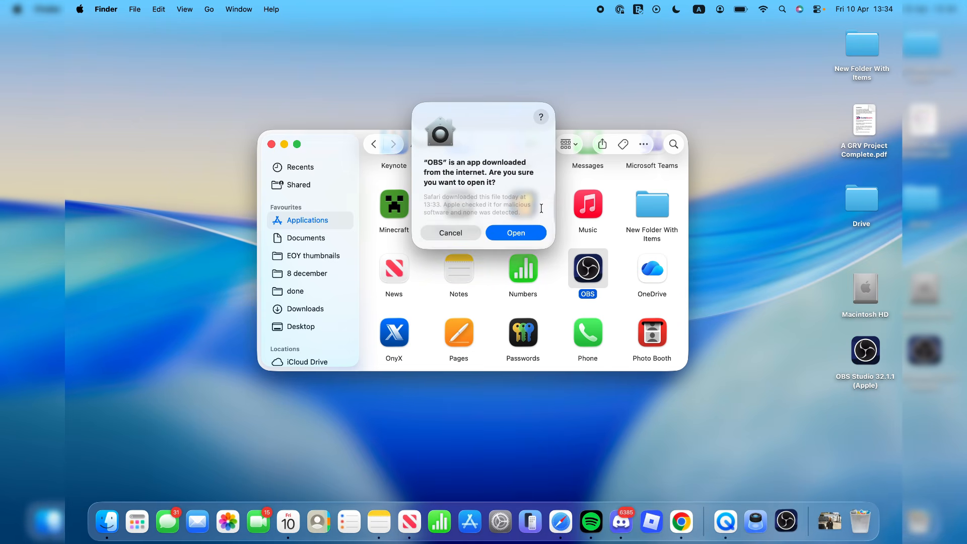
{"action": "left_click", "coordinate": [528, 232]}
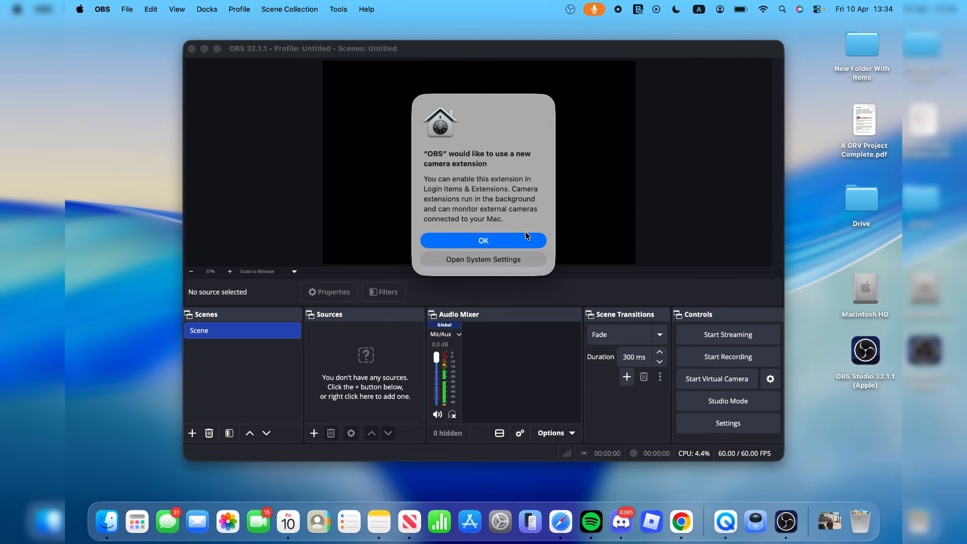
{"action": "left_click", "coordinate": [485, 241]}
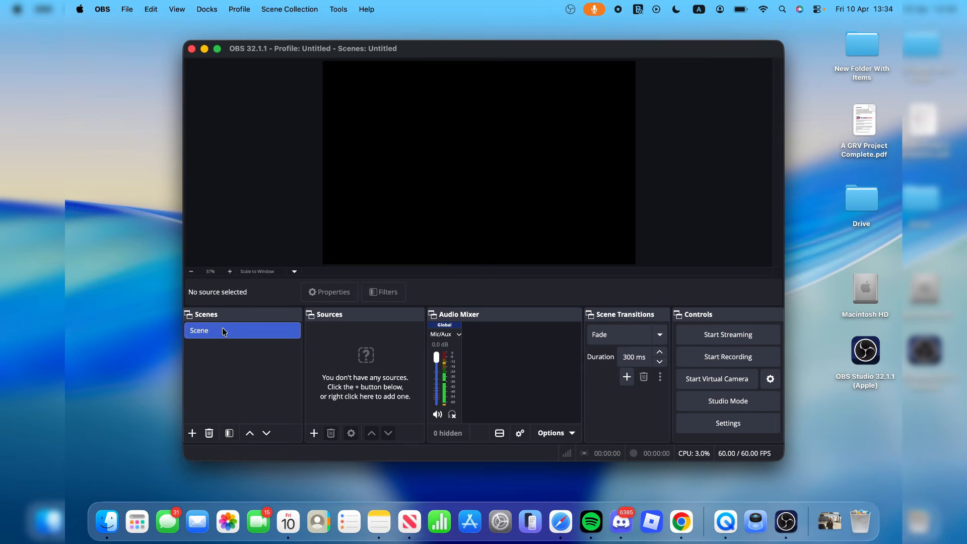
In the OBS video settings, set the output (scaled) resolution to 3024x1964 and the common FPS value to 60
{"action": "left_click", "coordinate": [760, 425]}
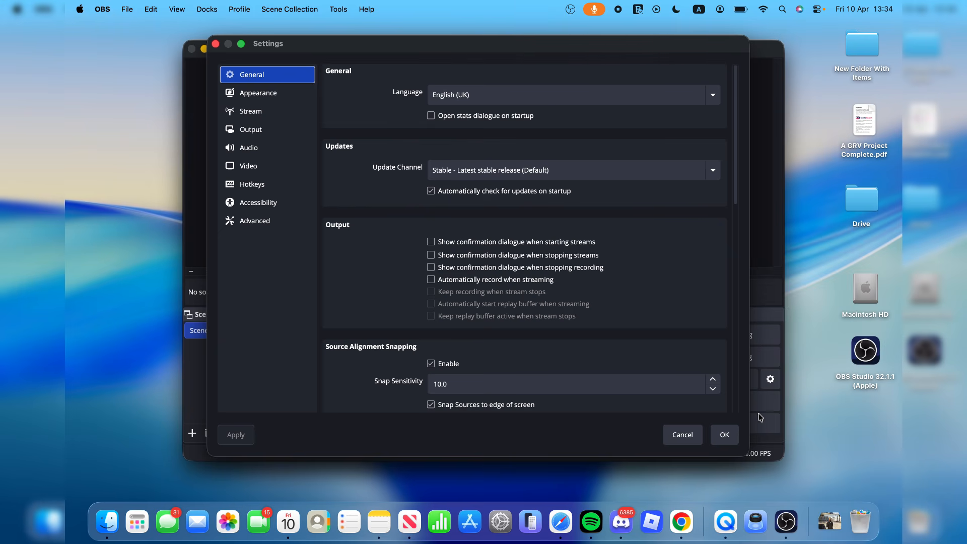
{"action": "left_click", "coordinate": [253, 166]}
{"action": "left_click", "coordinate": [655, 122]}
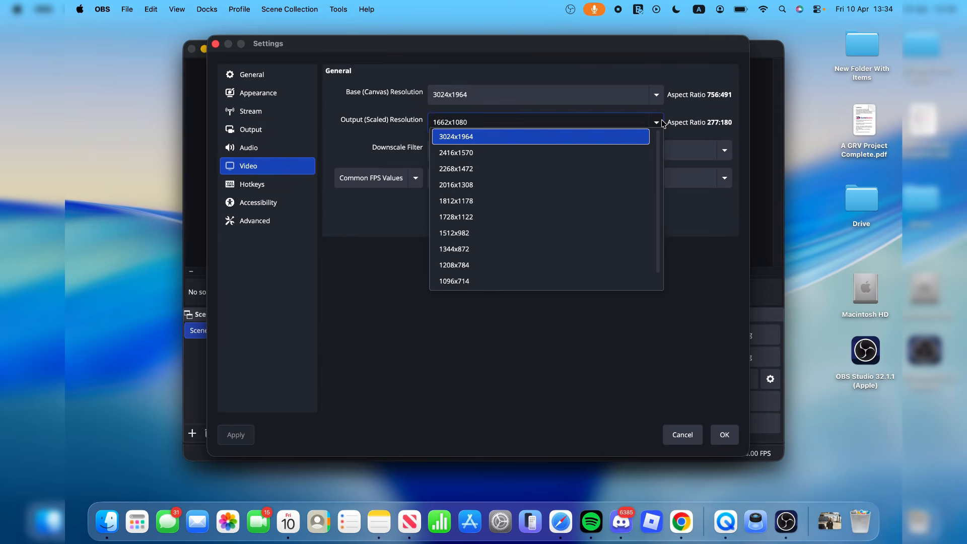
{"action": "left_click", "coordinate": [590, 138]}
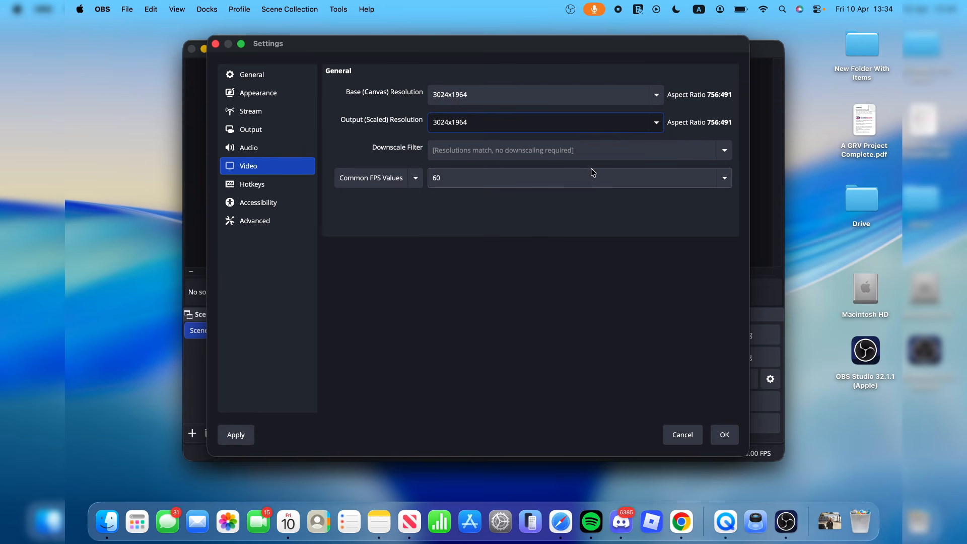
{"action": "left_click", "coordinate": [587, 184]}
{"action": "left_click", "coordinate": [586, 182]}
In the output settings, set the recording path to the Desktop folder
{"action": "left_click", "coordinate": [253, 131]}
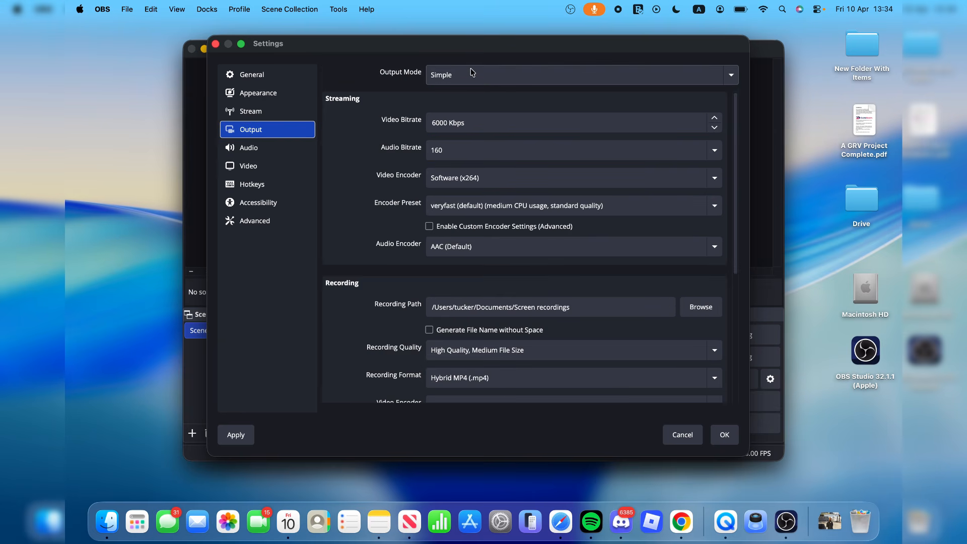
{"action": "scroll", "coordinate": [396, 321], "scroll_direction": "down", "scroll_amount": 2}
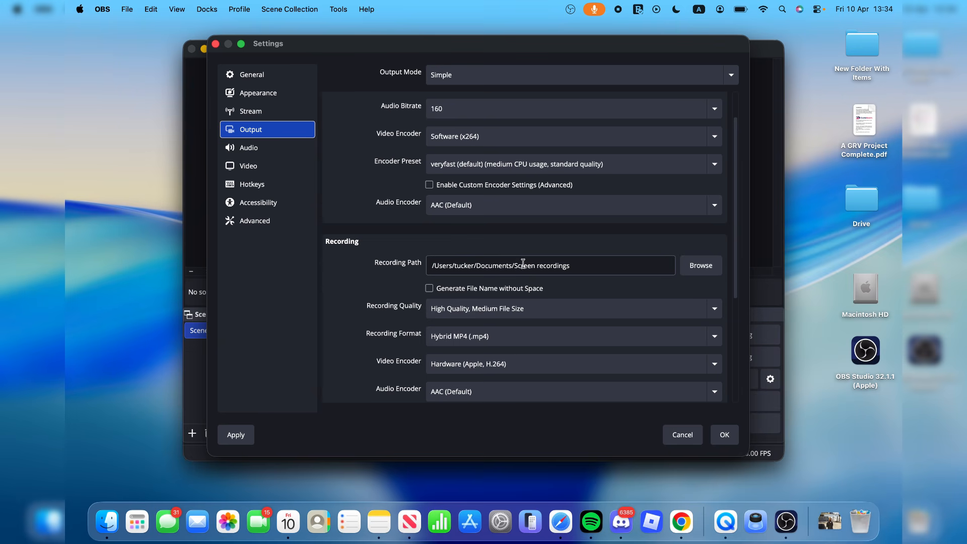
{"action": "left_click", "coordinate": [708, 272]}
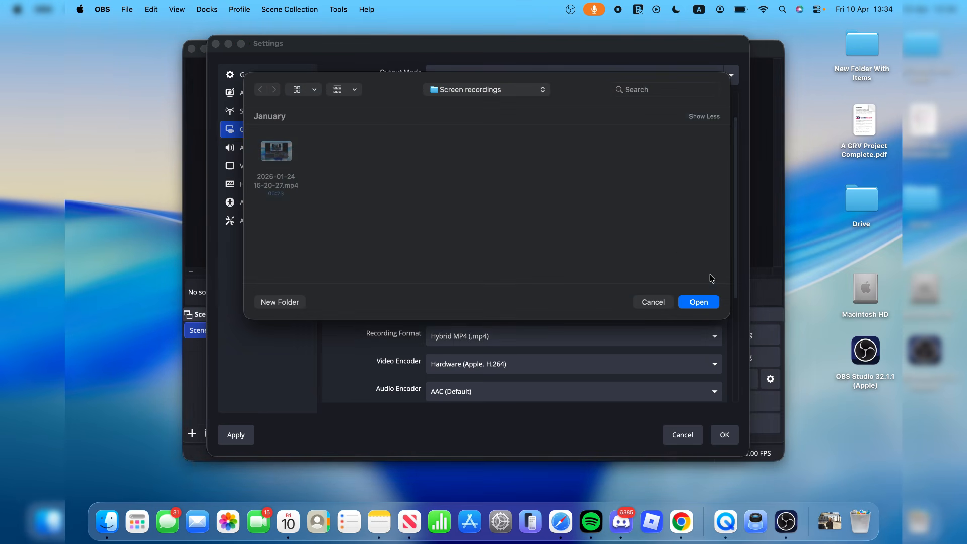
{"action": "left_click", "coordinate": [472, 94]}
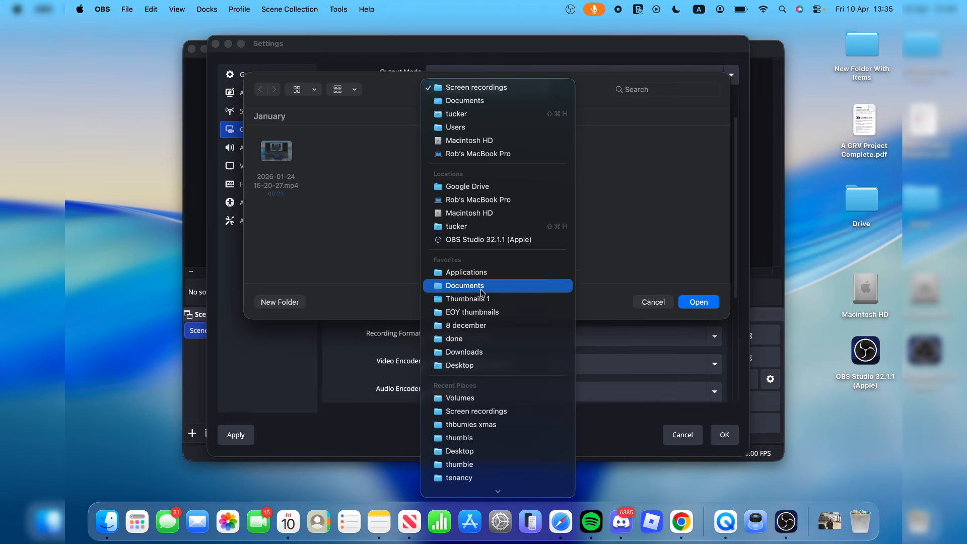
{"action": "left_click", "coordinate": [471, 365]}
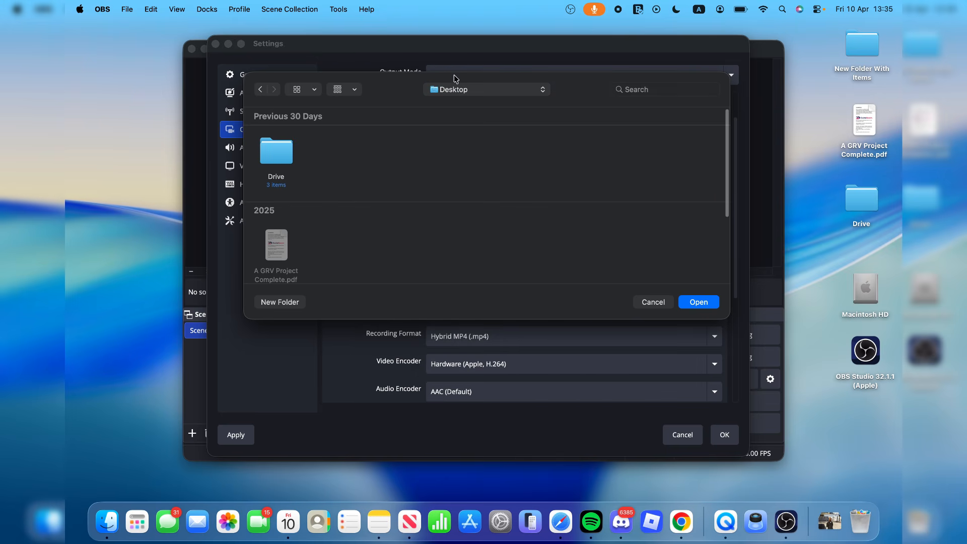
{"action": "left_click", "coordinate": [689, 301]}
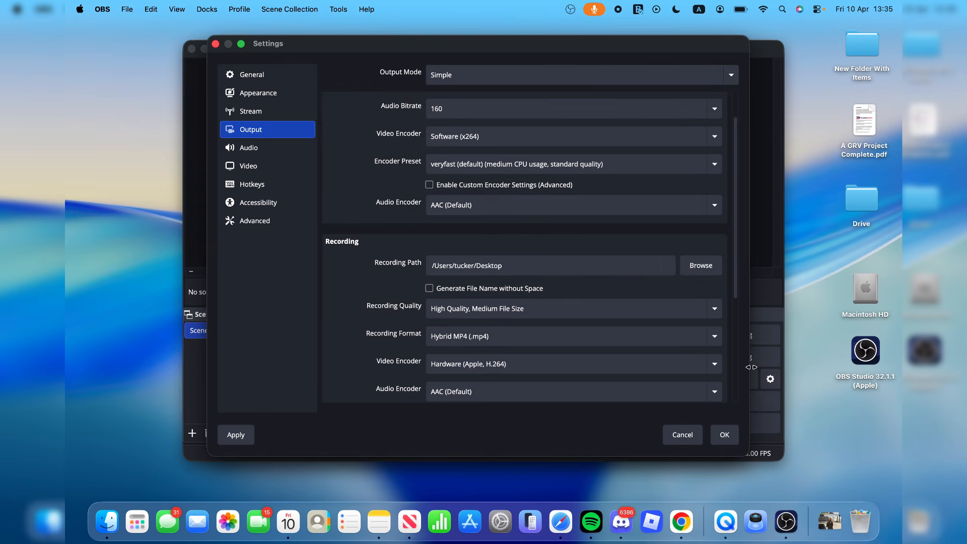
In the audio settings, use MacBook Pro Microphone for Mic/Auxiliary Audio and close the settings
{"action": "left_click", "coordinate": [267, 147]}
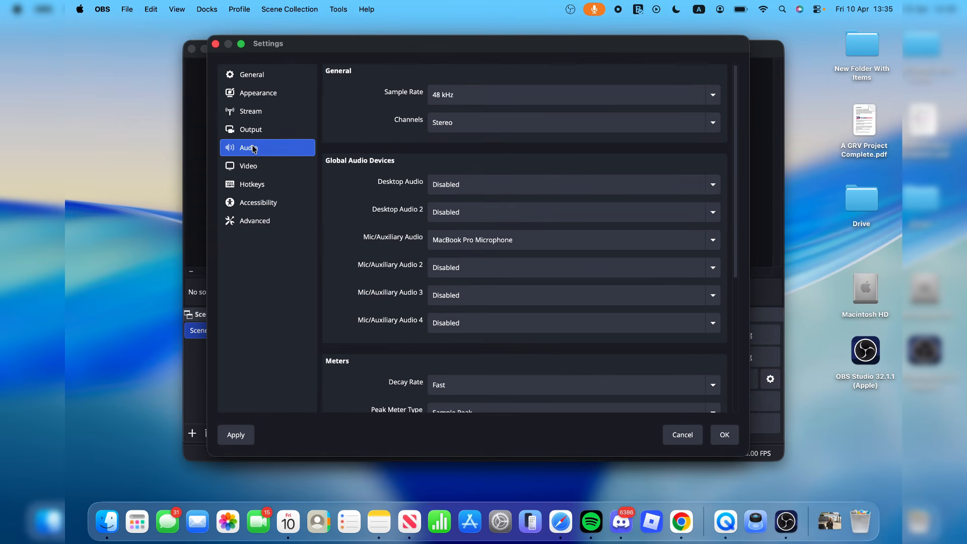
{"action": "left_click", "coordinate": [453, 241]}
{"action": "left_click", "coordinate": [452, 244]}
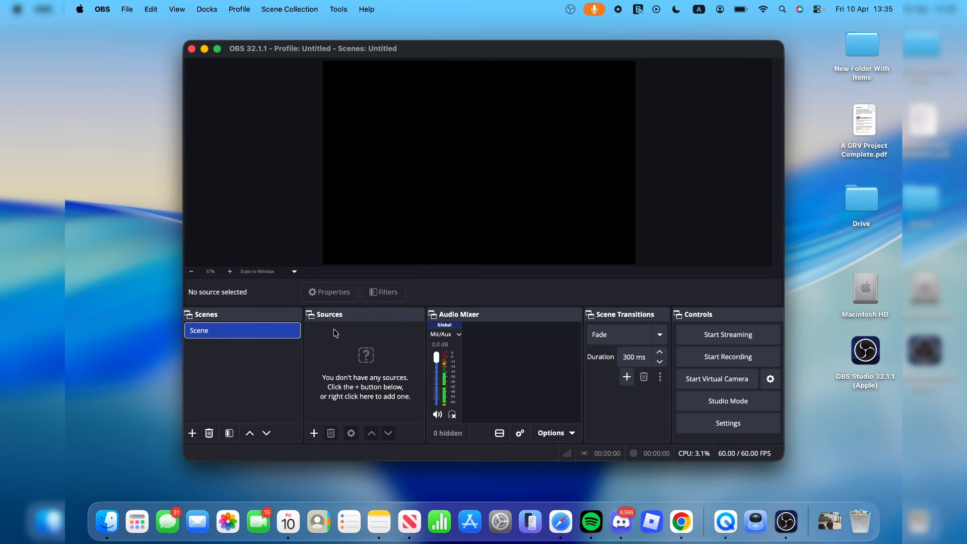
Add a new macOS Screen Capture source using the Display Capture method and the Built-in Retina Display
{"action": "left_click", "coordinate": [315, 433]}
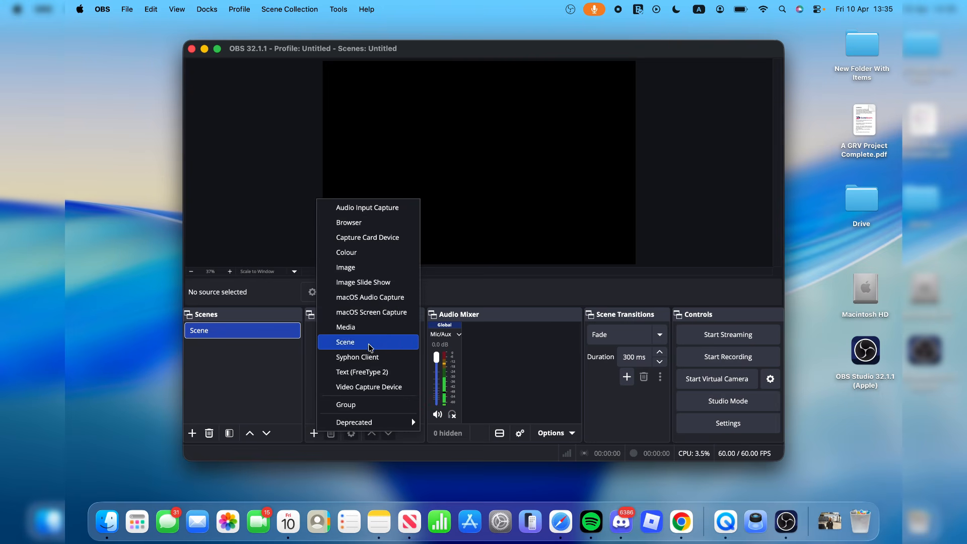
{"action": "left_click", "coordinate": [380, 312]}
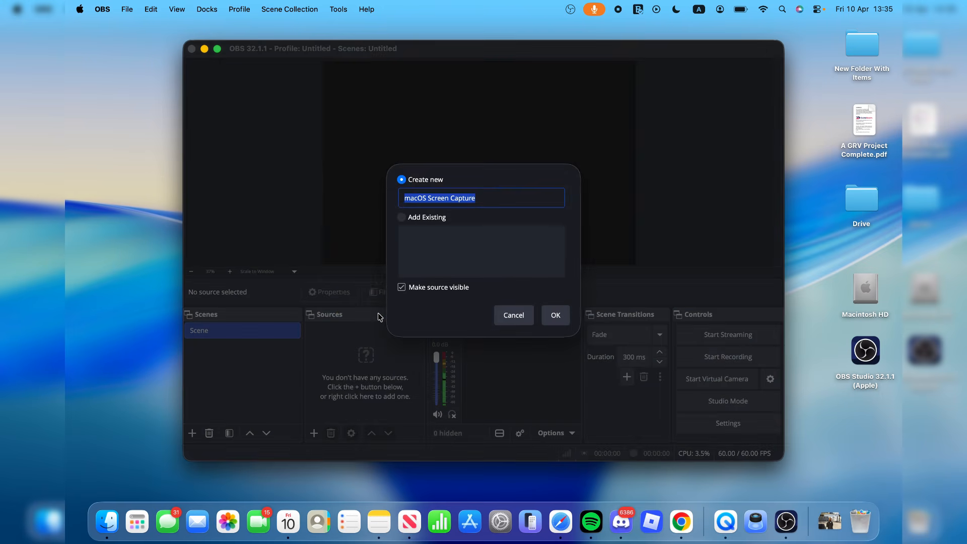
{"action": "left_click", "coordinate": [556, 316]}
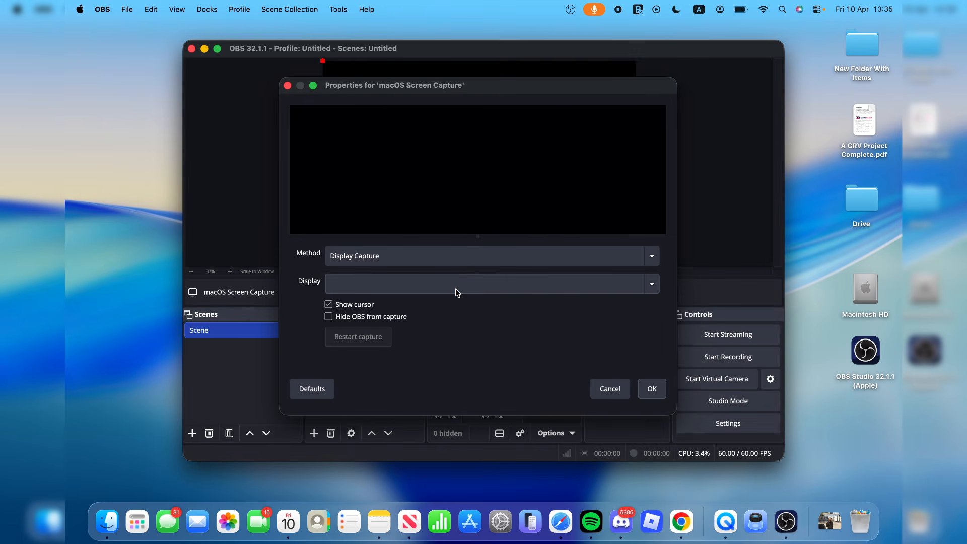
{"action": "left_click", "coordinate": [456, 292]}
{"action": "left_click", "coordinate": [440, 297]}
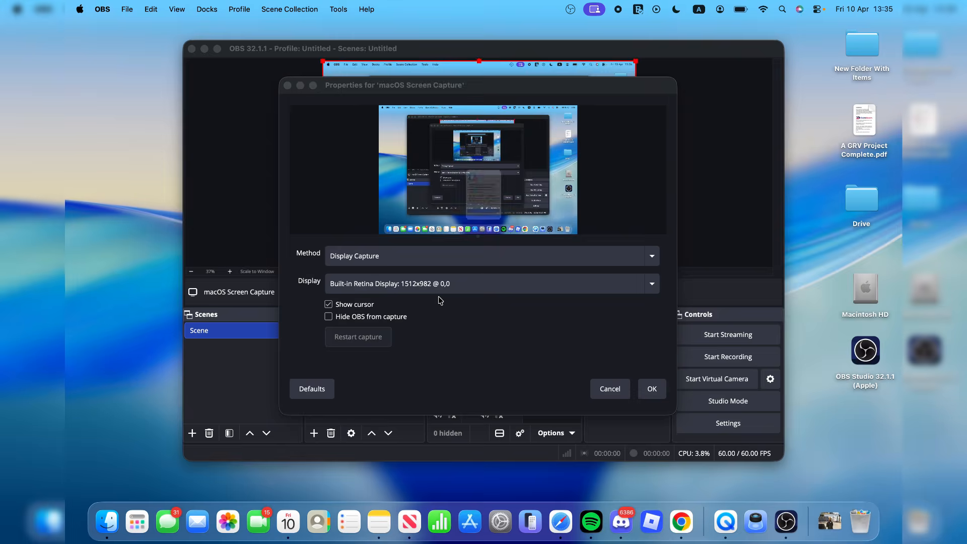
{"action": "left_click", "coordinate": [484, 260]}
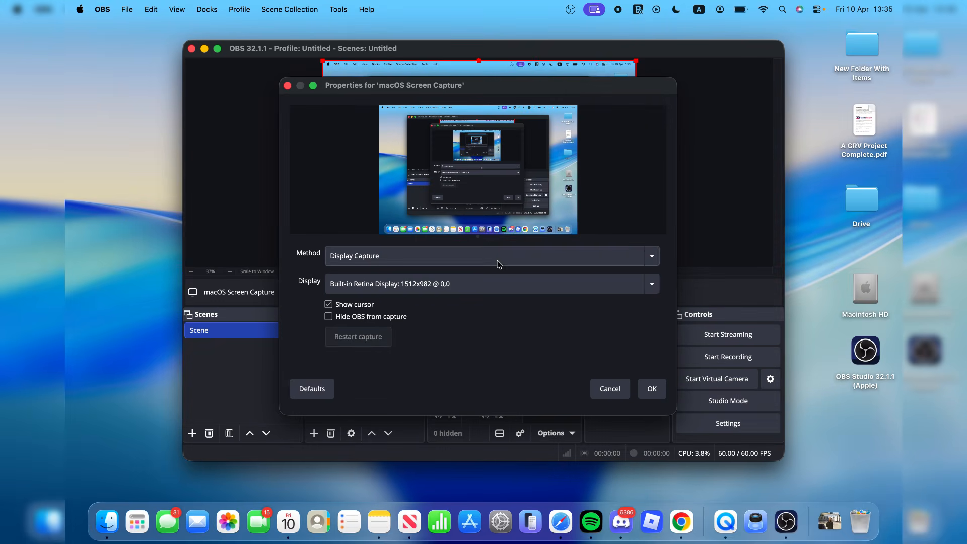
{"action": "left_click", "coordinate": [653, 389]}
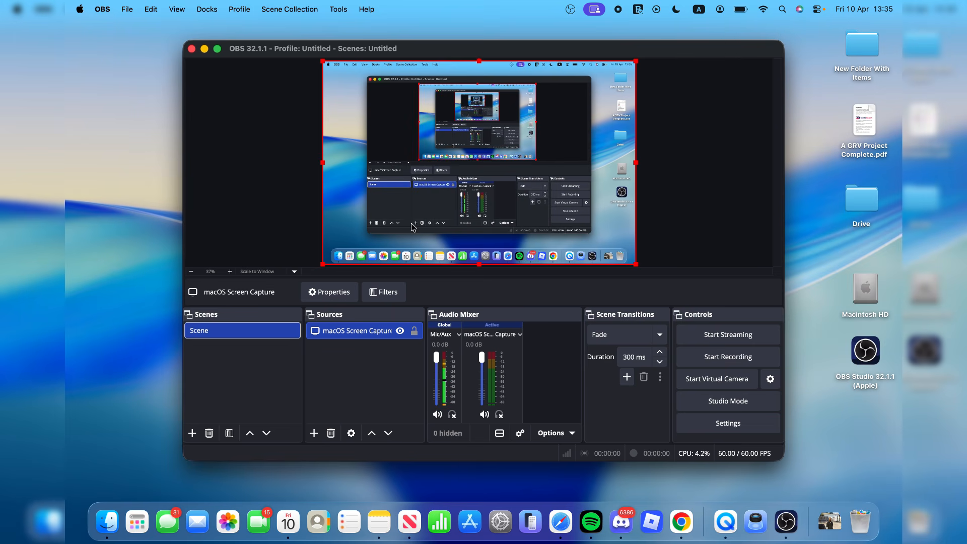
Add a new Video Capture Device source using the FaceTime HD Camera with the High preset
{"action": "left_click", "coordinate": [314, 433]}
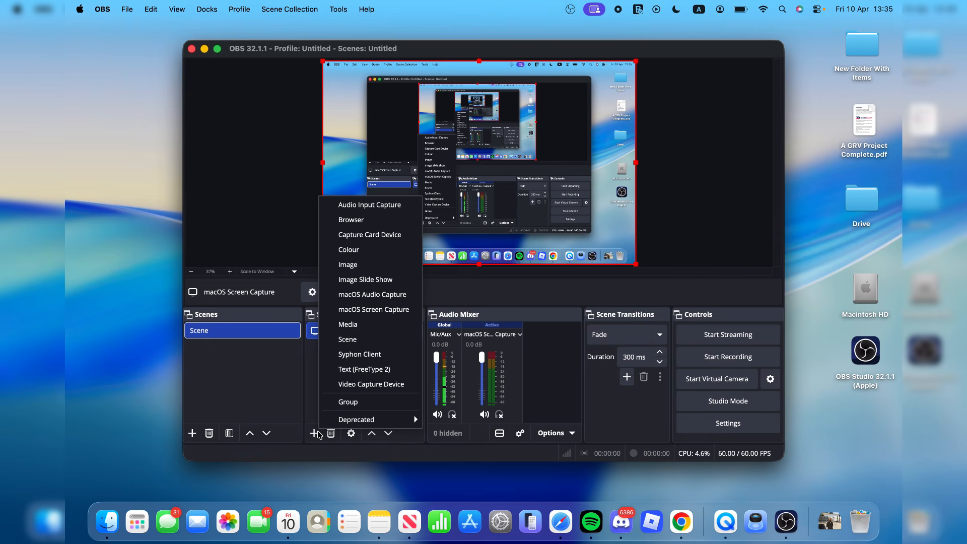
{"action": "left_click", "coordinate": [350, 389]}
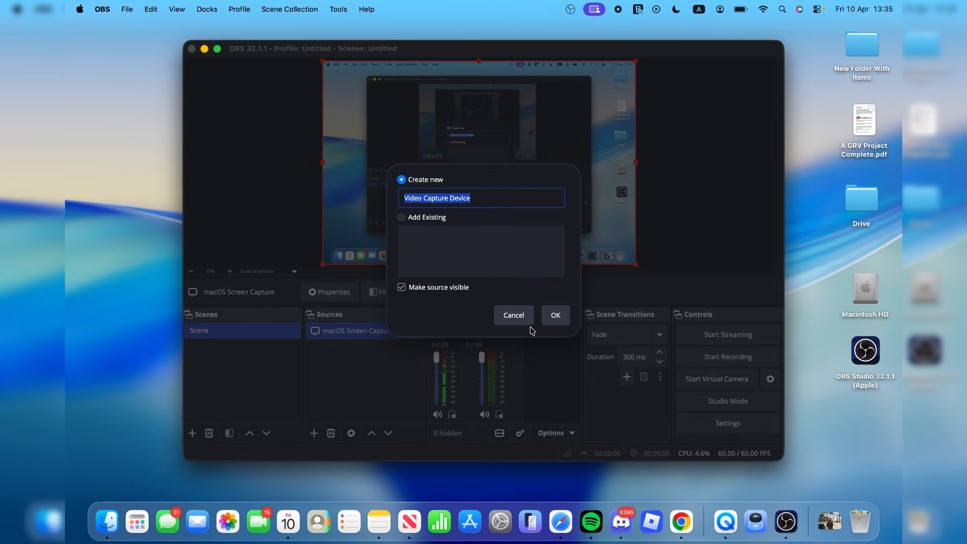
{"action": "left_click", "coordinate": [555, 316]}
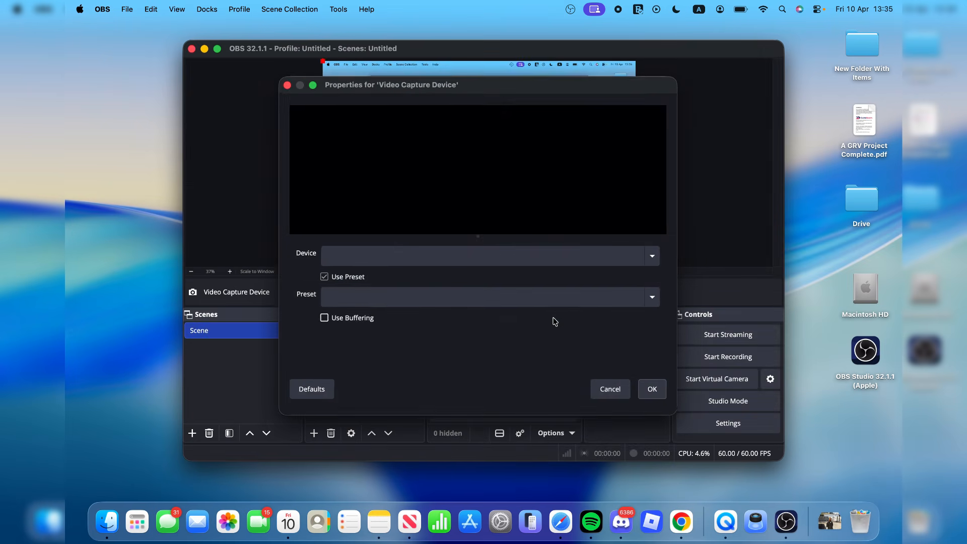
{"action": "left_click", "coordinate": [473, 258]}
{"action": "left_click", "coordinate": [466, 266]}
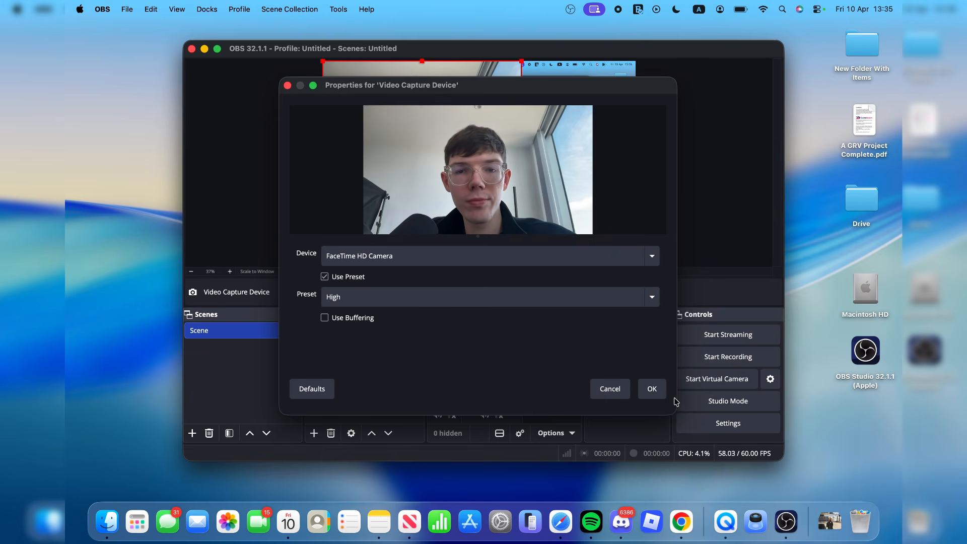
{"action": "left_click", "coordinate": [655, 396]}
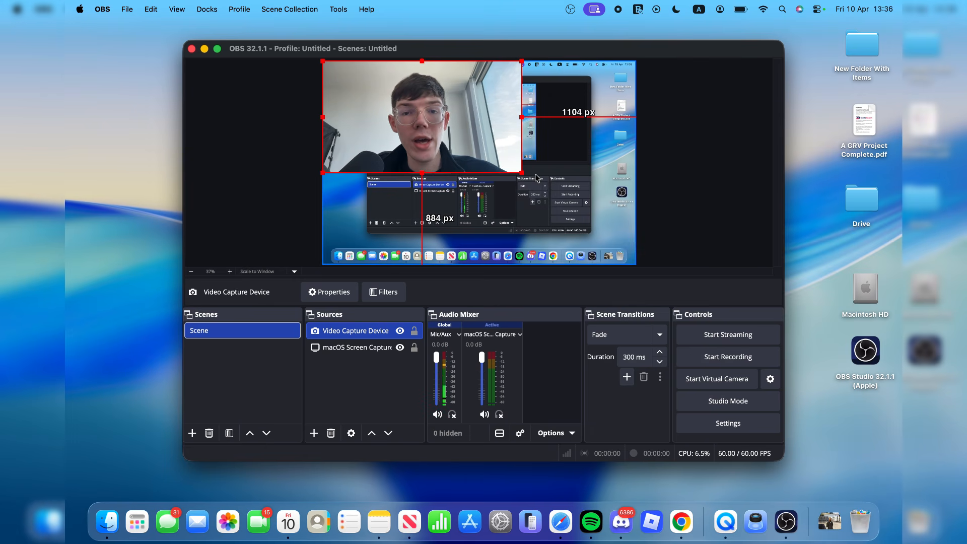
Shrink the webcam overlay on the canvas, move it clear of the corner, and crop its right and left sides
{"action": "left_click_drag", "start_coordinate": [521, 172], "coordinate": [439, 126]}
{"action": "left_click_drag", "start_coordinate": [397, 102], "coordinate": [525, 134]}
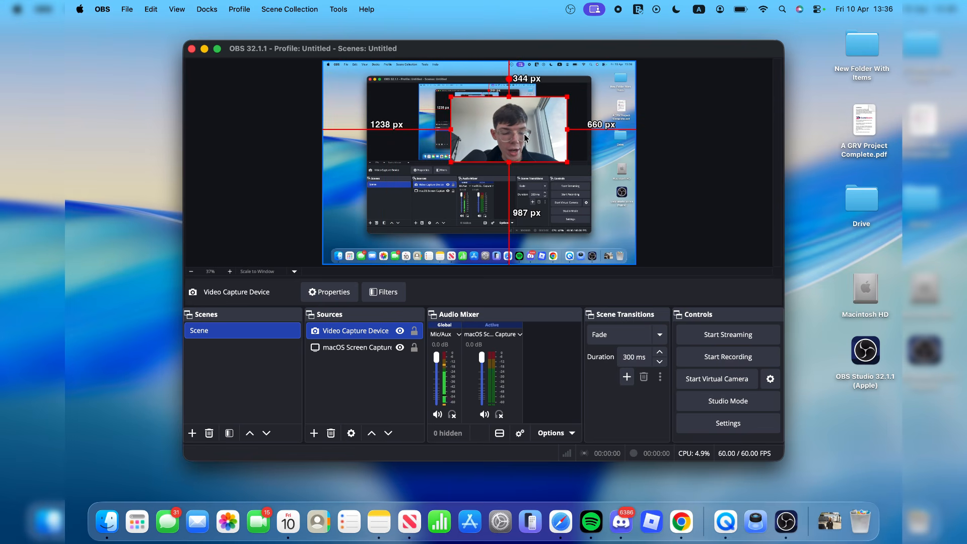
{"action": "left_click_drag", "start_coordinate": [567, 128], "coordinate": [548, 129]}
{"action": "left_click", "coordinate": [450, 127]}
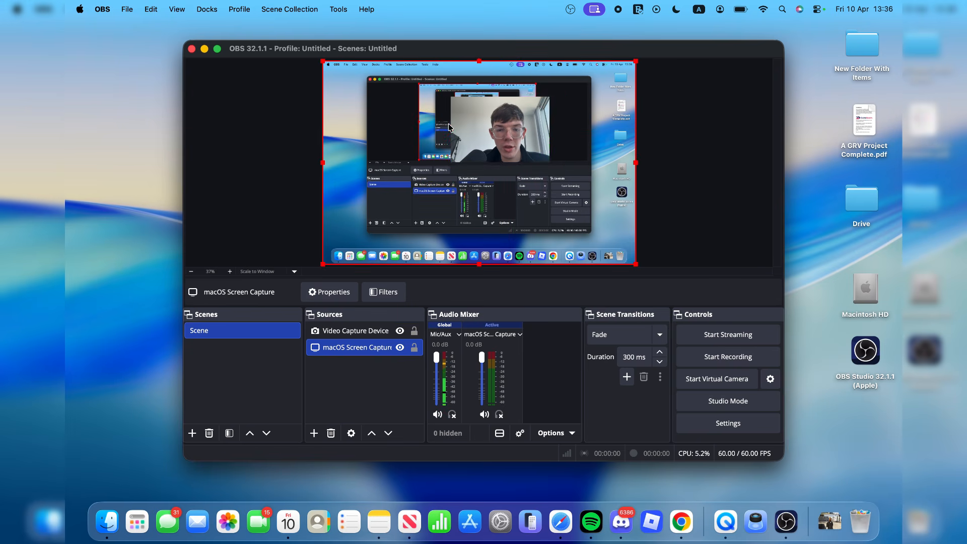
{"action": "left_click", "coordinate": [457, 133]}
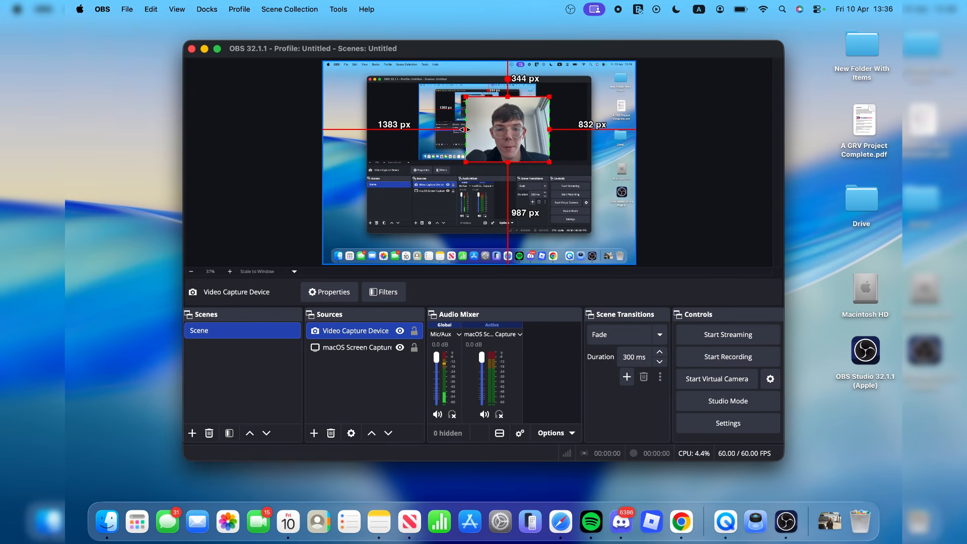
Place the webcam overlay in the canvas's lower-right corner, about 112 px from the right edge and 35 px from the bottom
{"action": "left_click_drag", "start_coordinate": [478, 128], "coordinate": [355, 101]}
{"action": "left_click", "coordinate": [457, 196]}
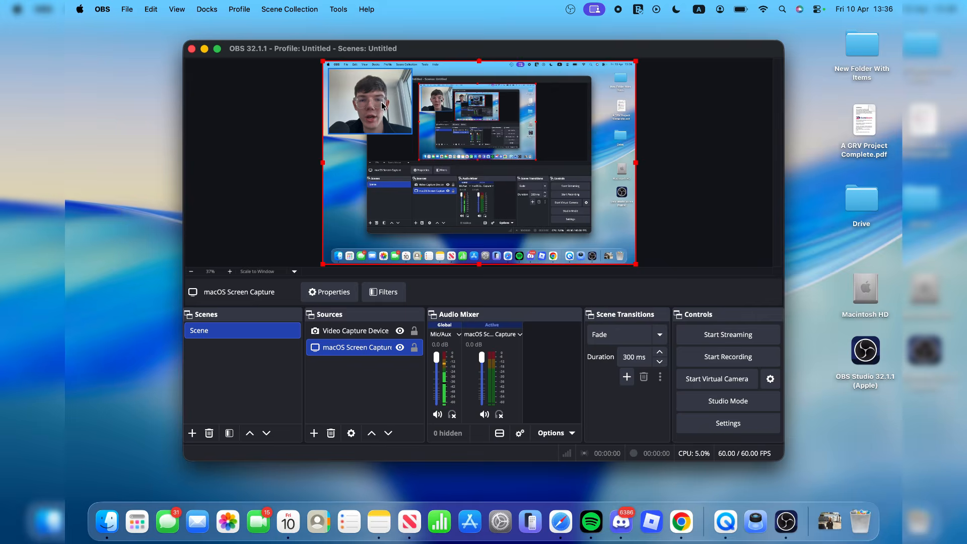
{"action": "left_click_drag", "start_coordinate": [383, 105], "coordinate": [584, 243]}
Record a short test clip with OBS minimised, restore it to stop recording, and select the saved MP4 on the Desktop
{"action": "left_click", "coordinate": [719, 359]}
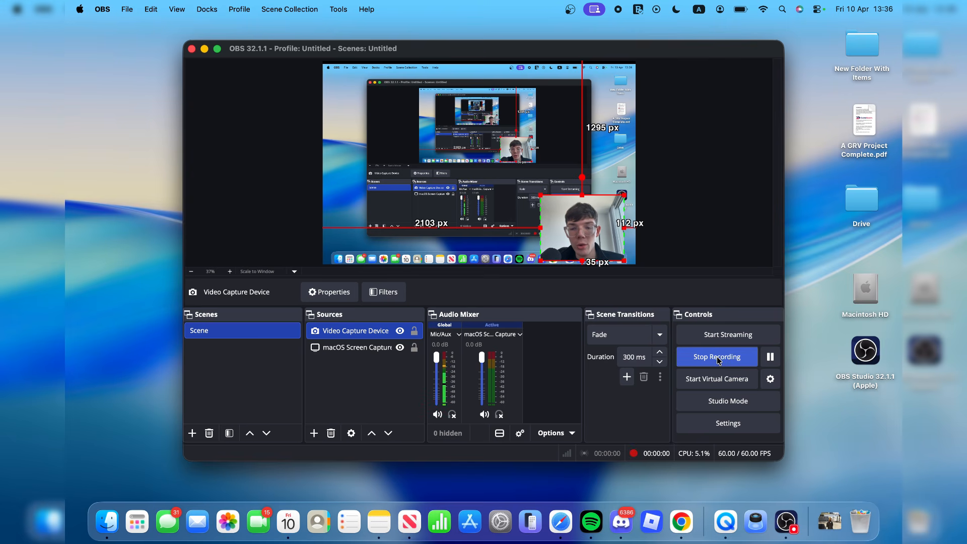
{"action": "left_click", "coordinate": [204, 49]}
{"action": "left_click", "coordinate": [272, 145]}
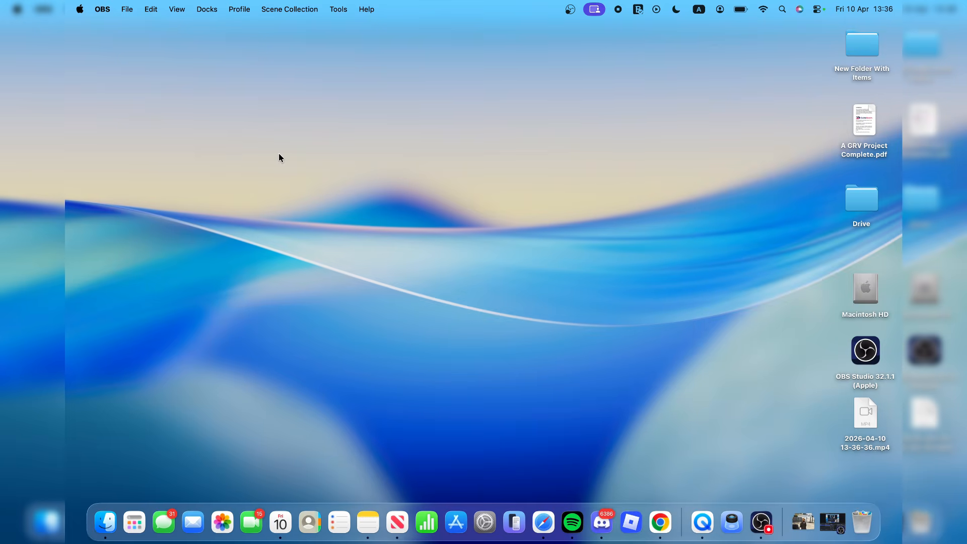
{"action": "left_click", "coordinate": [760, 523]}
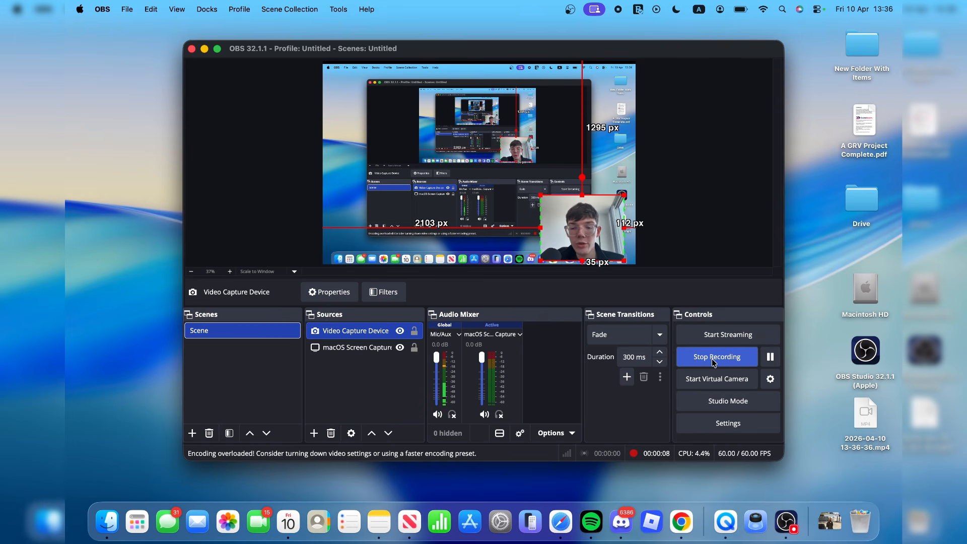
{"action": "left_click", "coordinate": [715, 357]}
{"action": "left_click", "coordinate": [859, 448]}
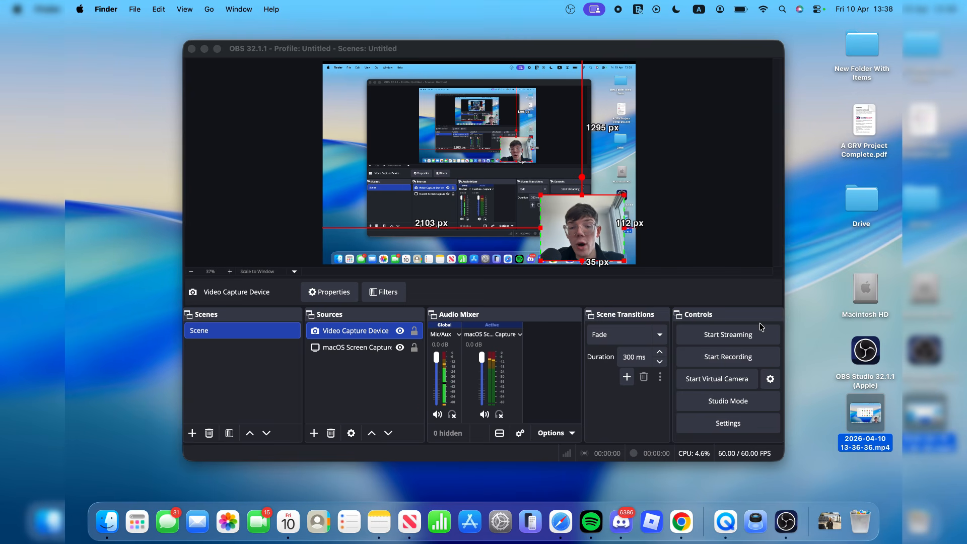
Open the output (scaled) resolution choices in the OBS video settings
{"action": "left_click", "coordinate": [736, 424]}
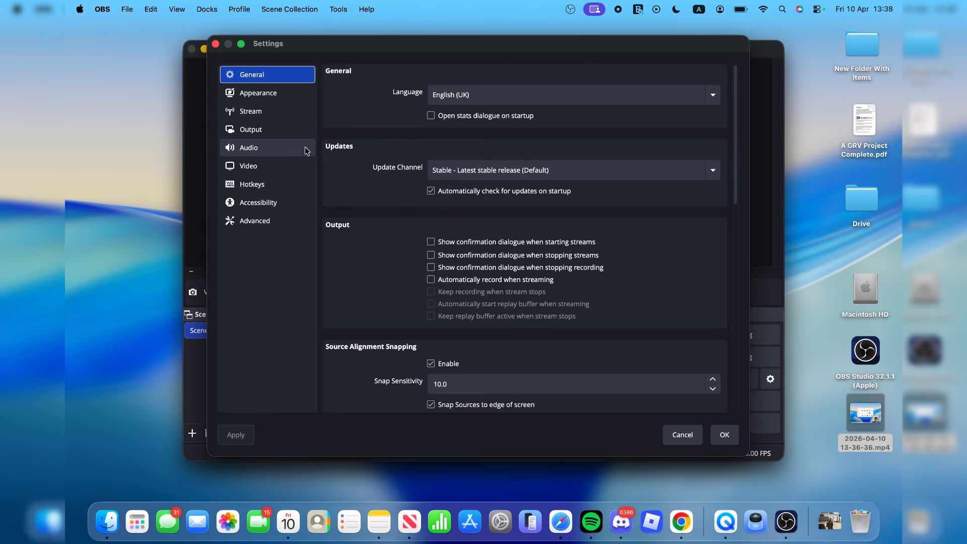
{"action": "left_click", "coordinate": [262, 166]}
{"action": "left_click", "coordinate": [657, 123]}
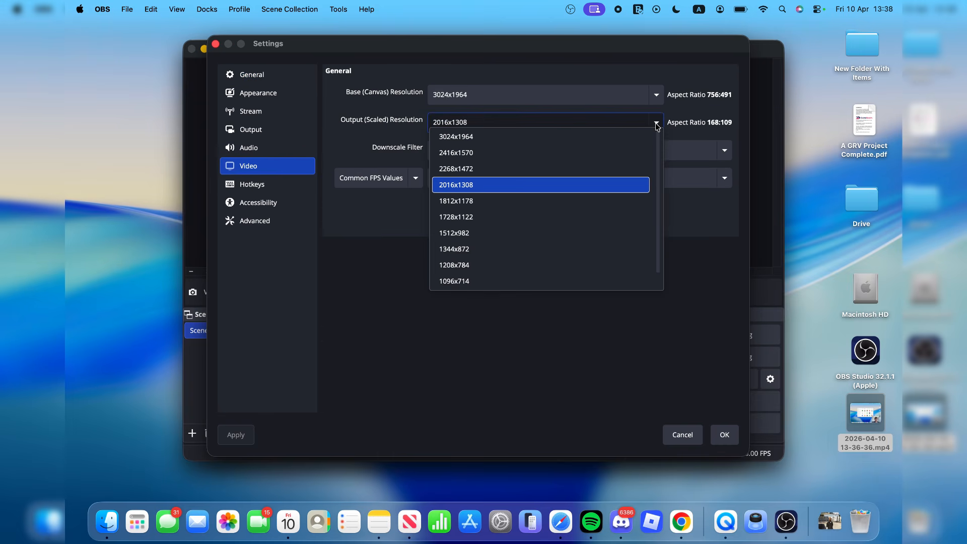